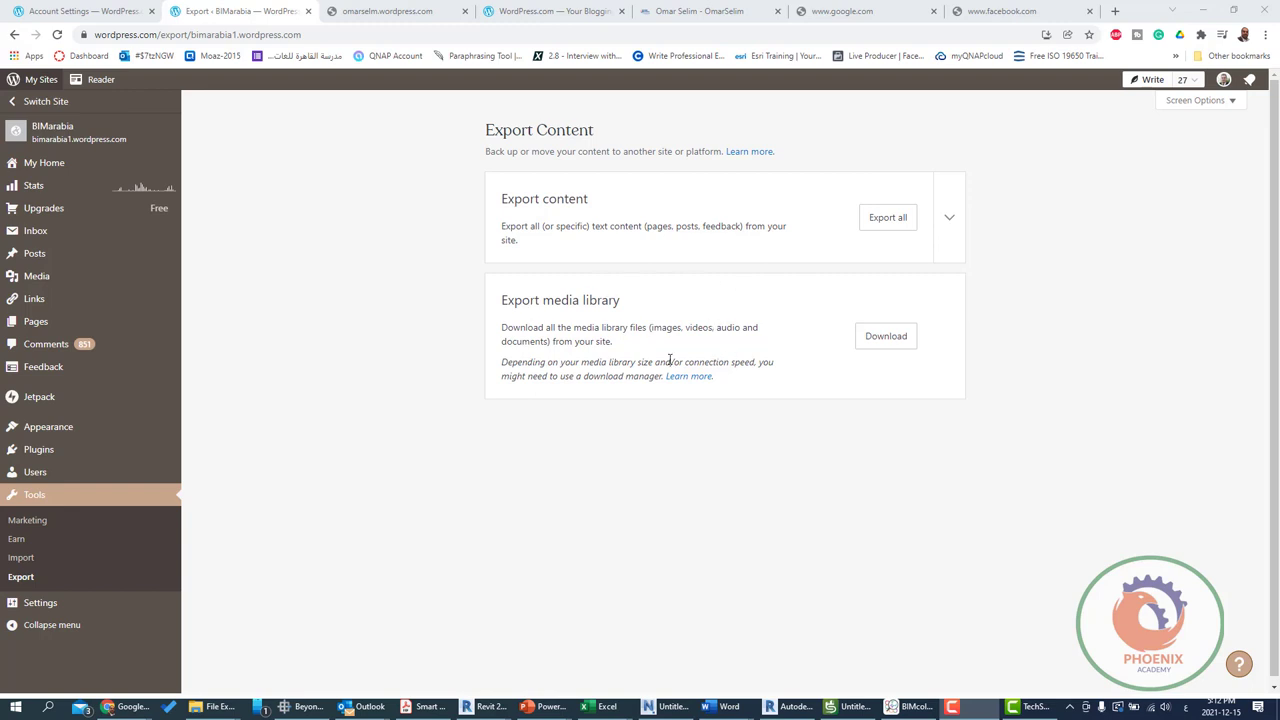
Step: Expand Export content and try the Posts, Pages and Feedback export options
double_click(665, 328)
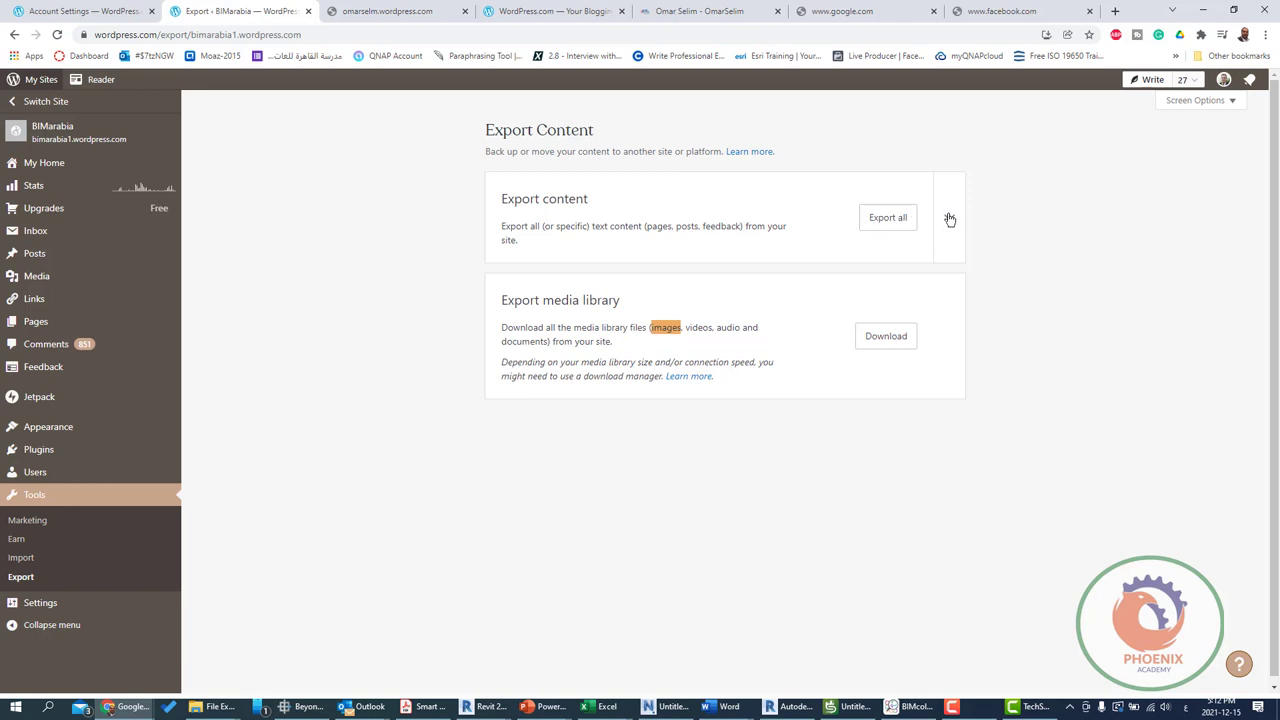
left_click(949, 218)
left_click(528, 373)
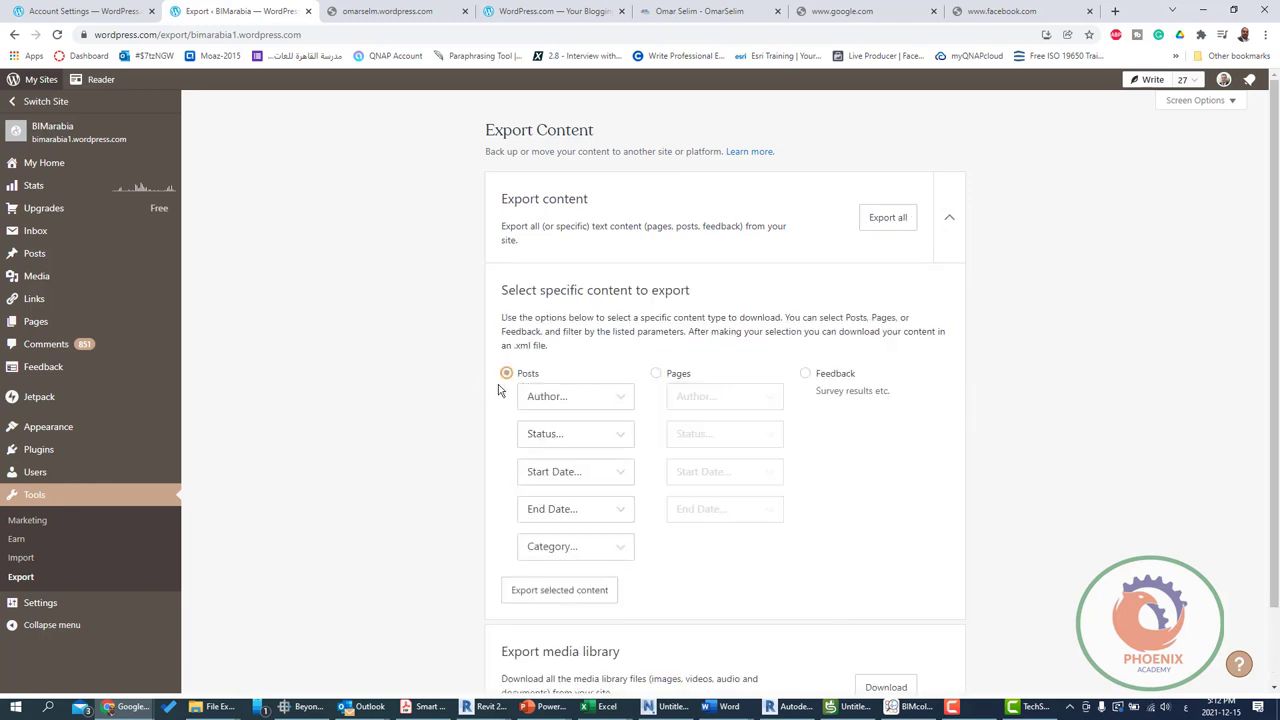
left_click(656, 373)
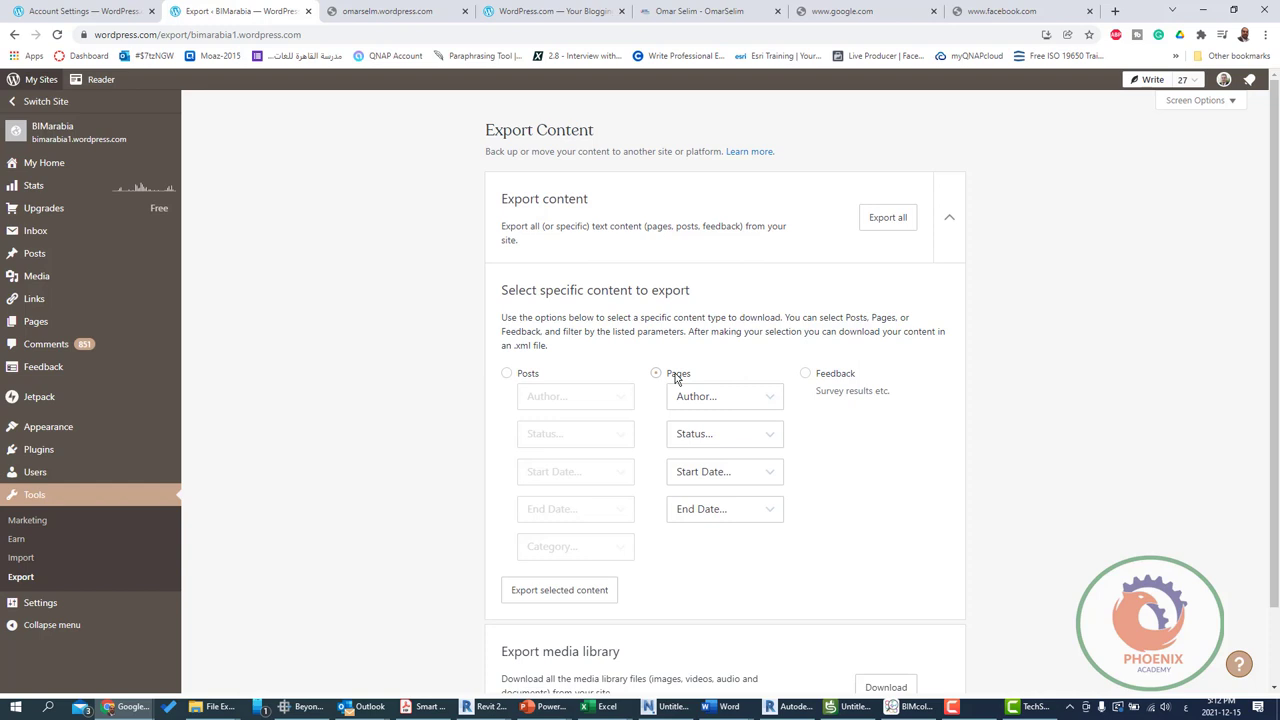
left_click(802, 376)
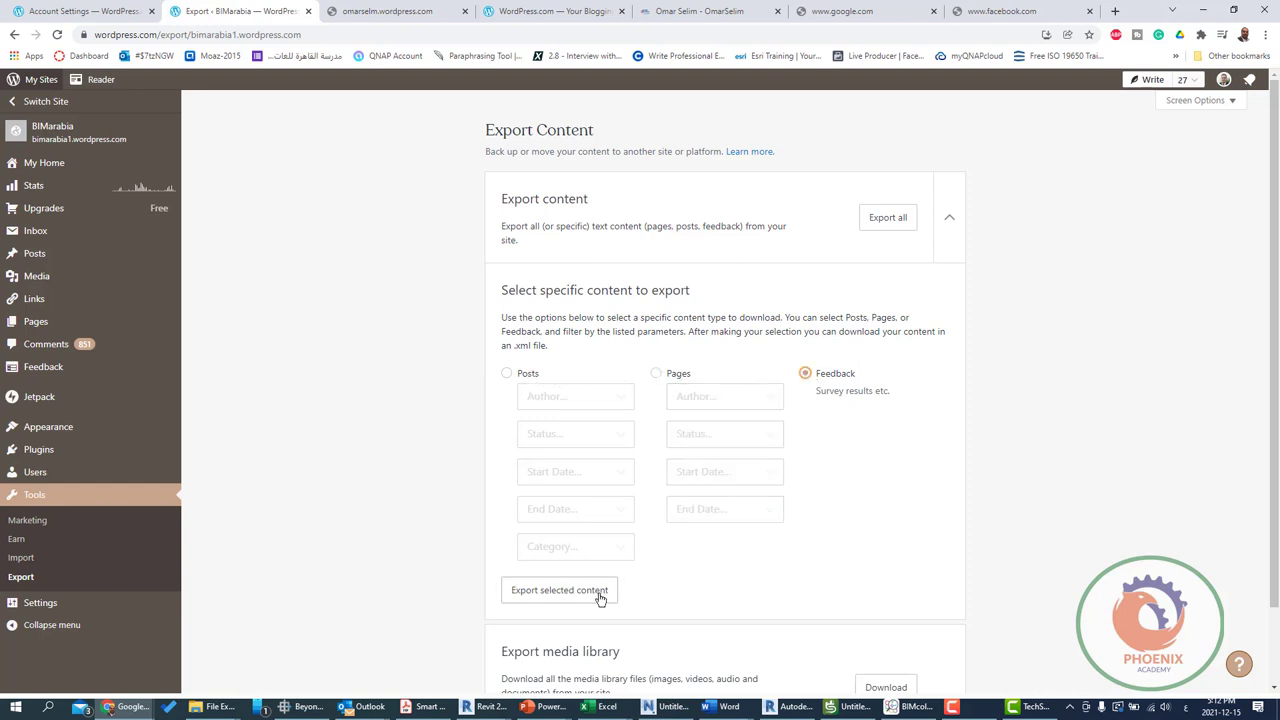
Step: Collapse the specific-content options and export all of the site's content
left_click(949, 217)
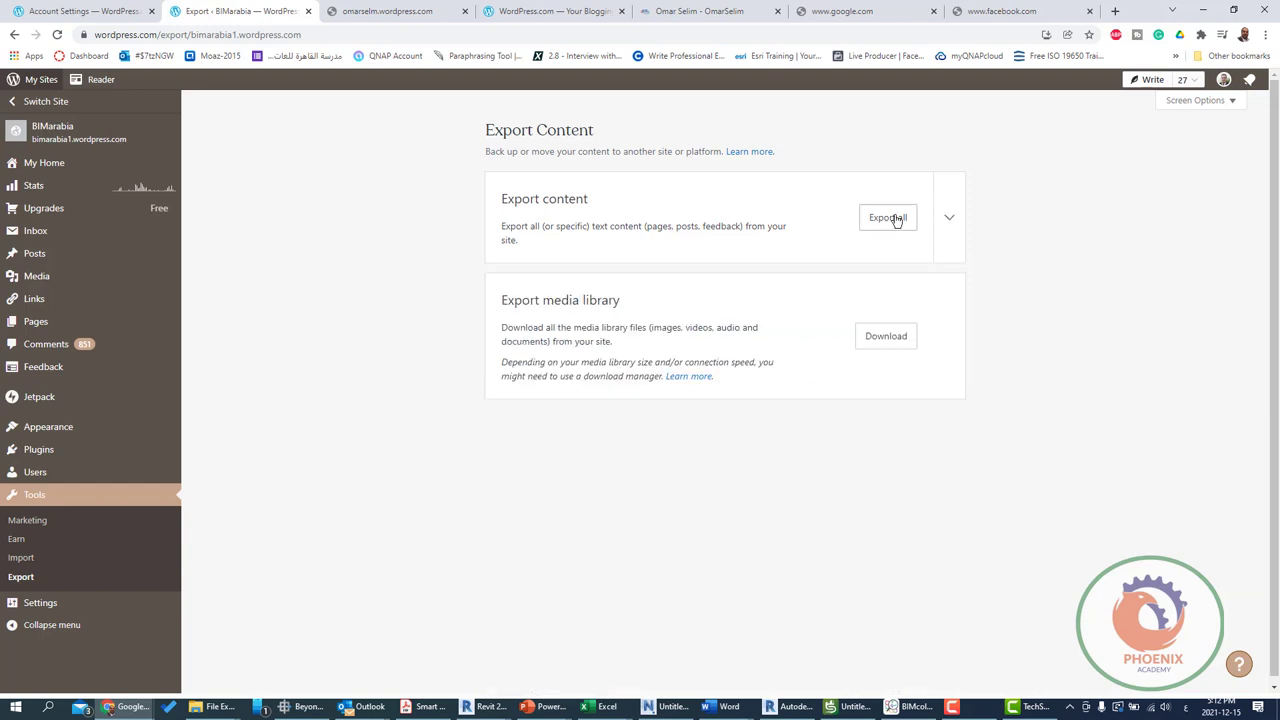
left_click(950, 218)
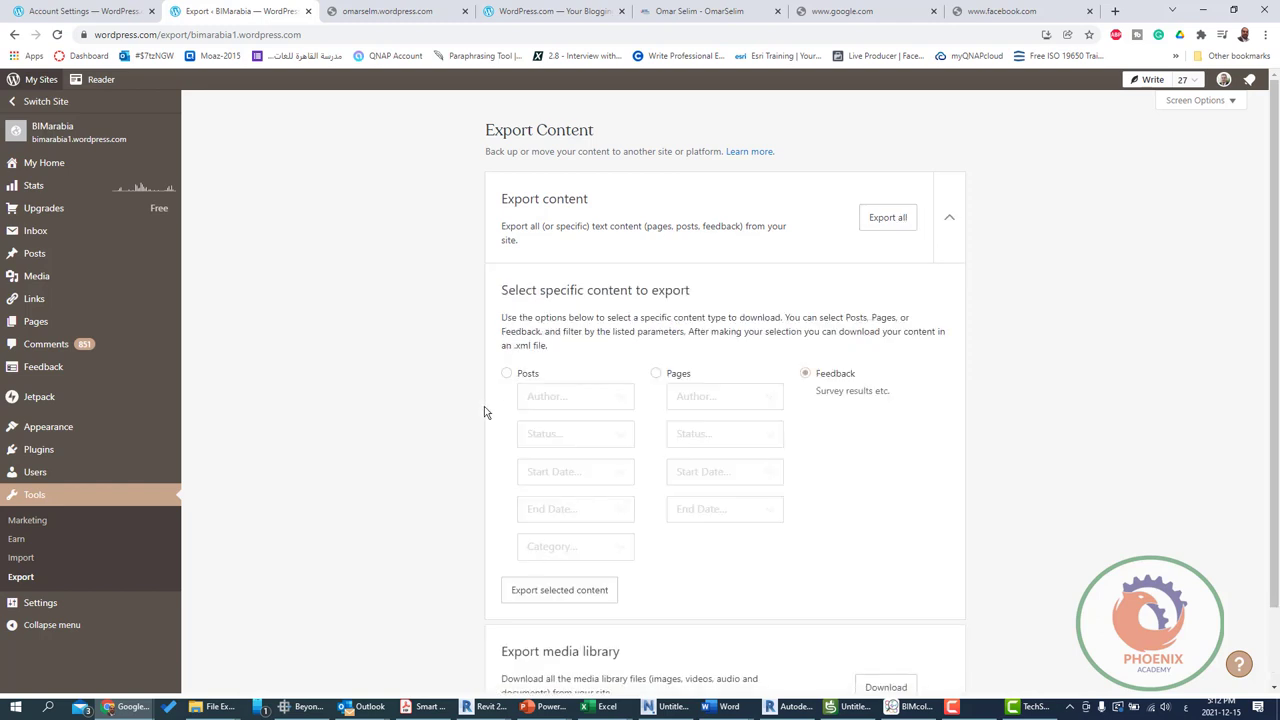
left_click(946, 218)
left_click(895, 217)
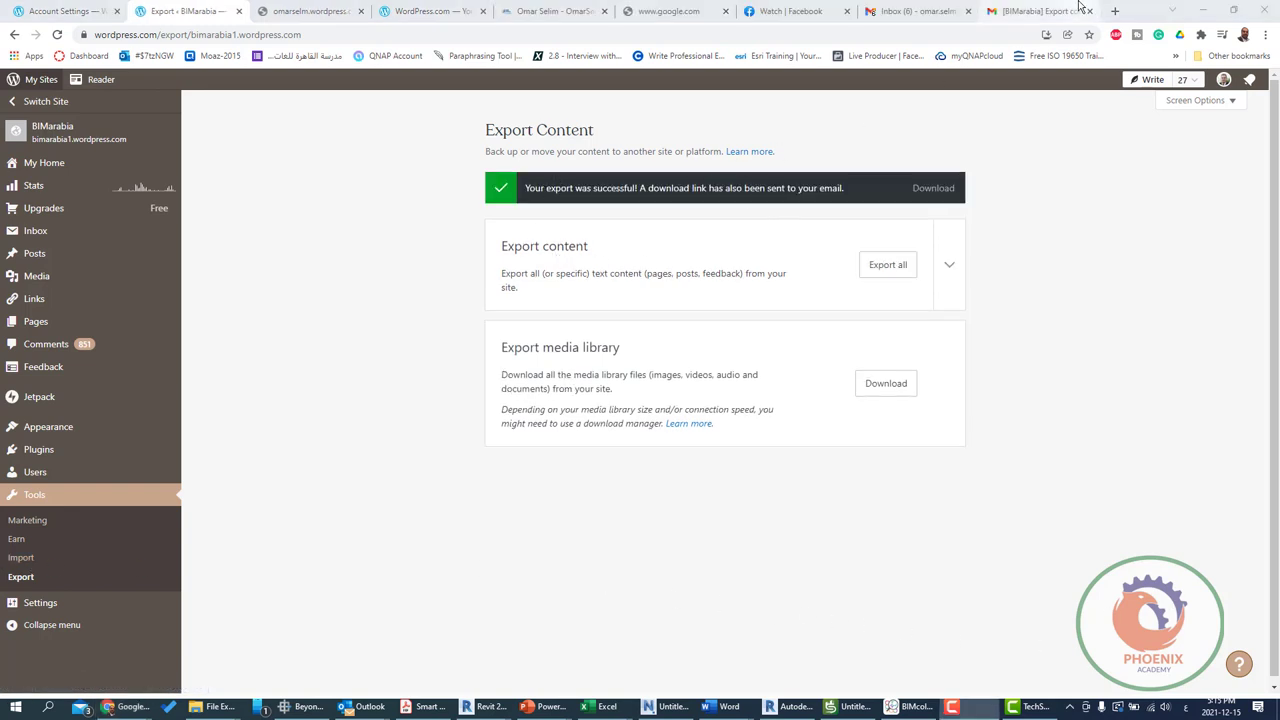
Step: Download the export zip from the Gmail export-completed e-mail and save it to Downloads
left_click(1041, 11)
scroll(671, 372, "down", 1)
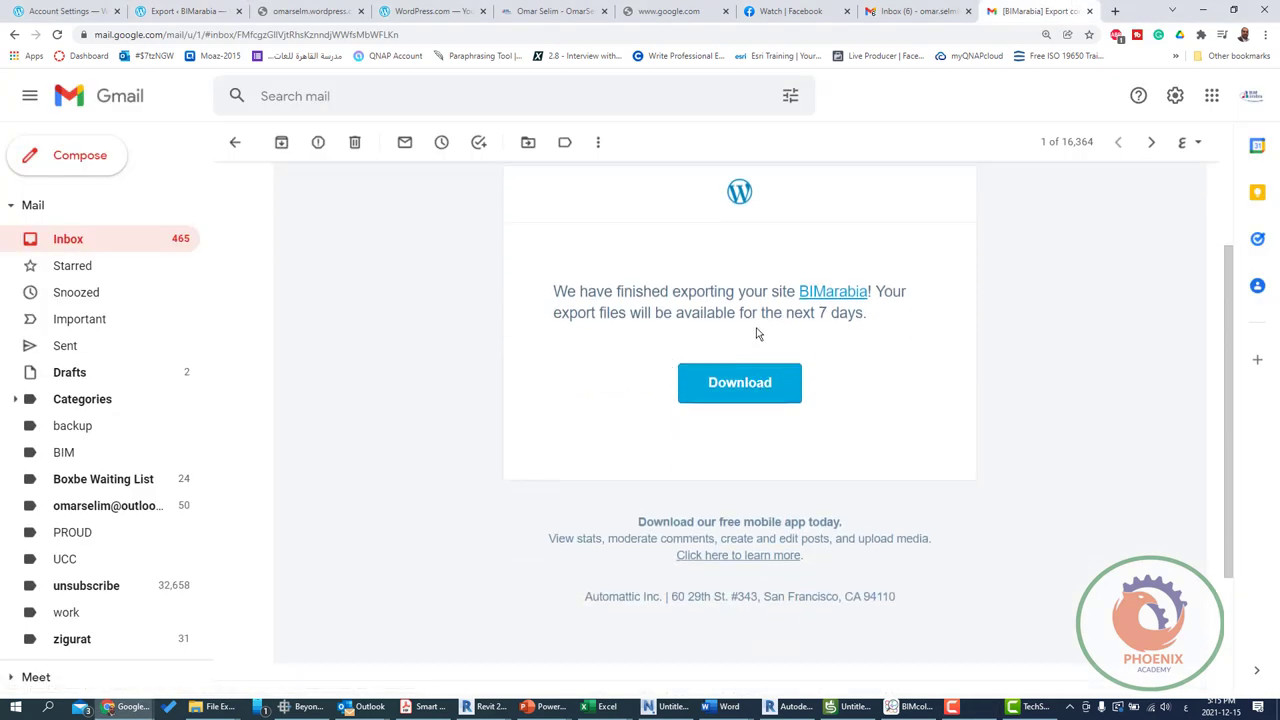
left_click(752, 388)
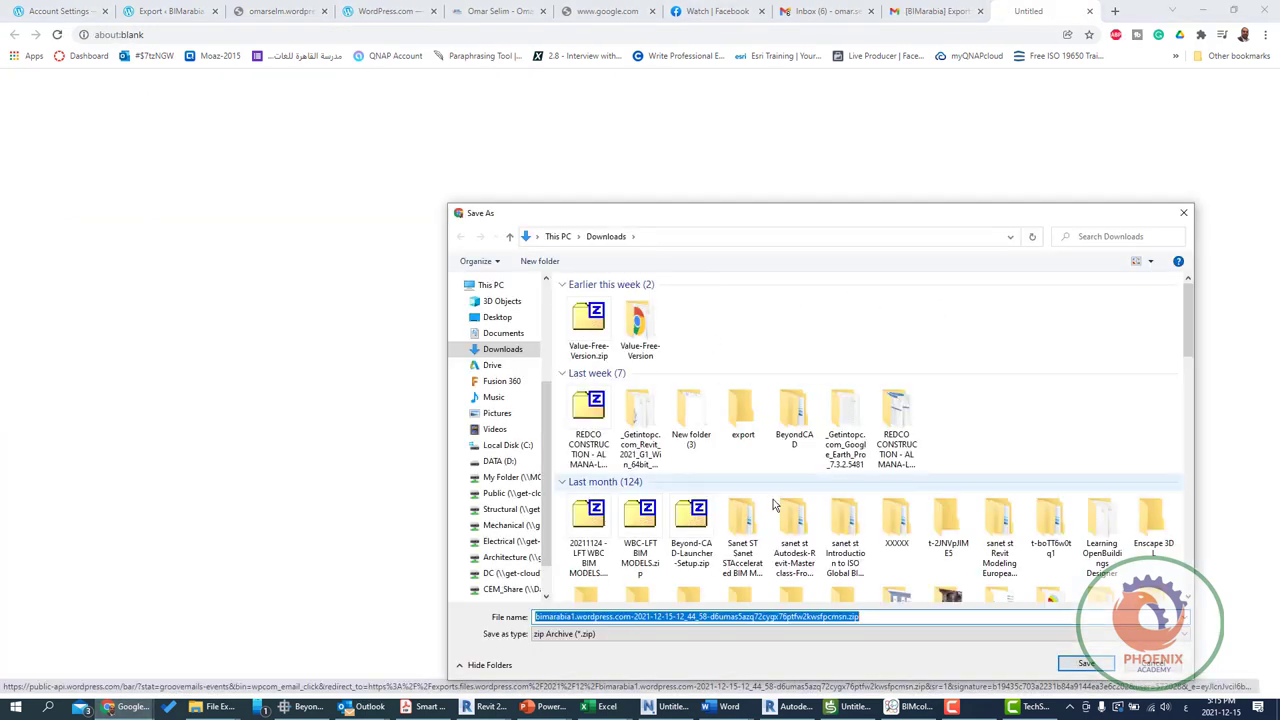
left_click_drag(771, 214, 377, 106)
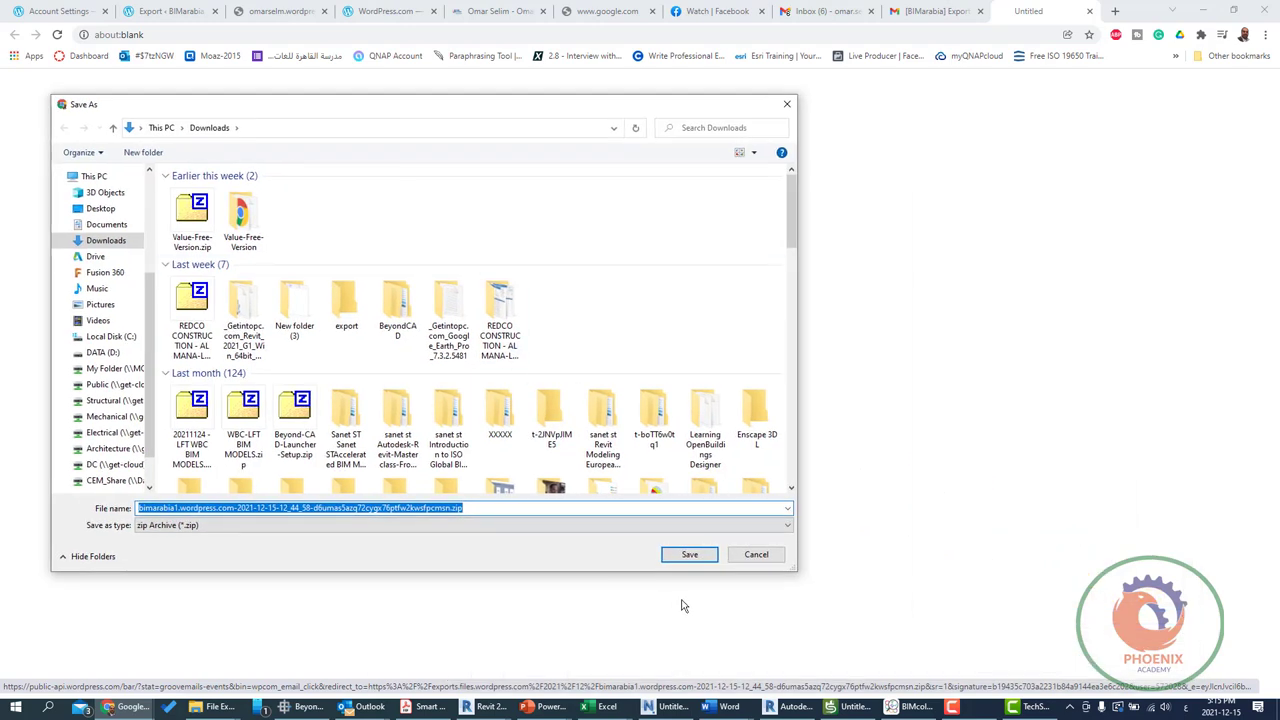
left_click(698, 560)
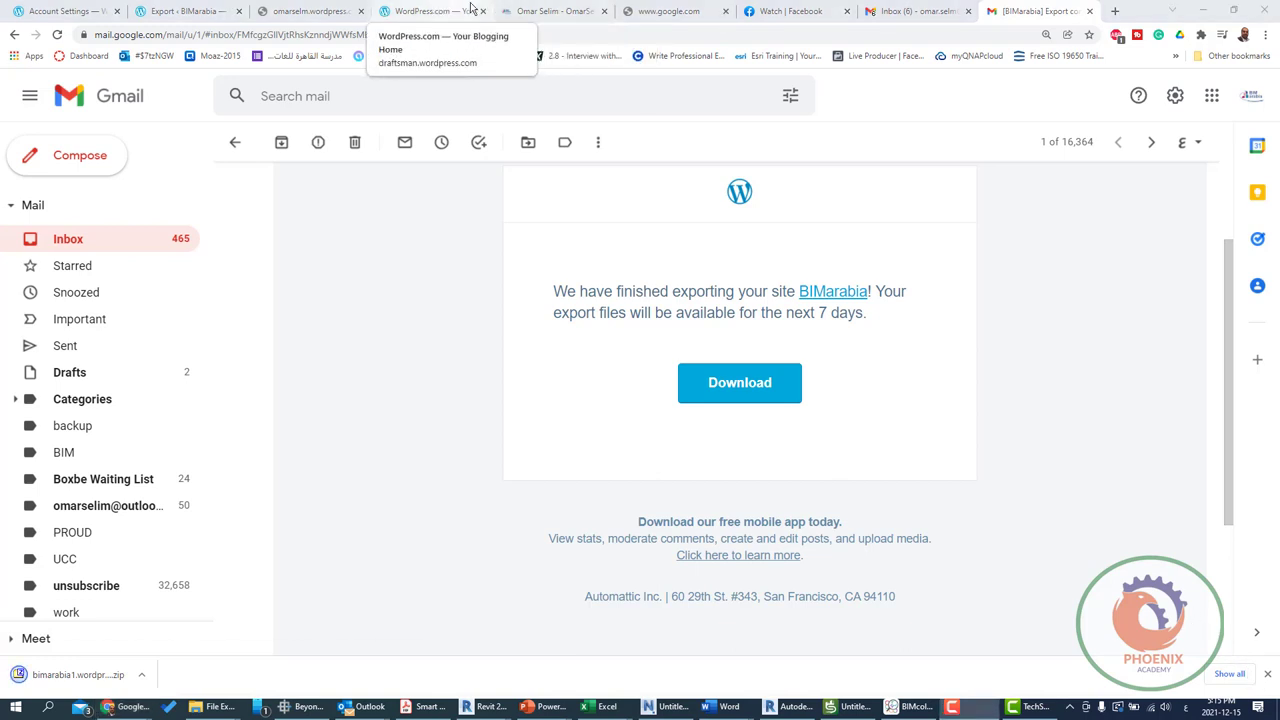
Step: On the self-hosted site, go to Tools > Import, install the WordPress importer and run it
left_click(563, 13)
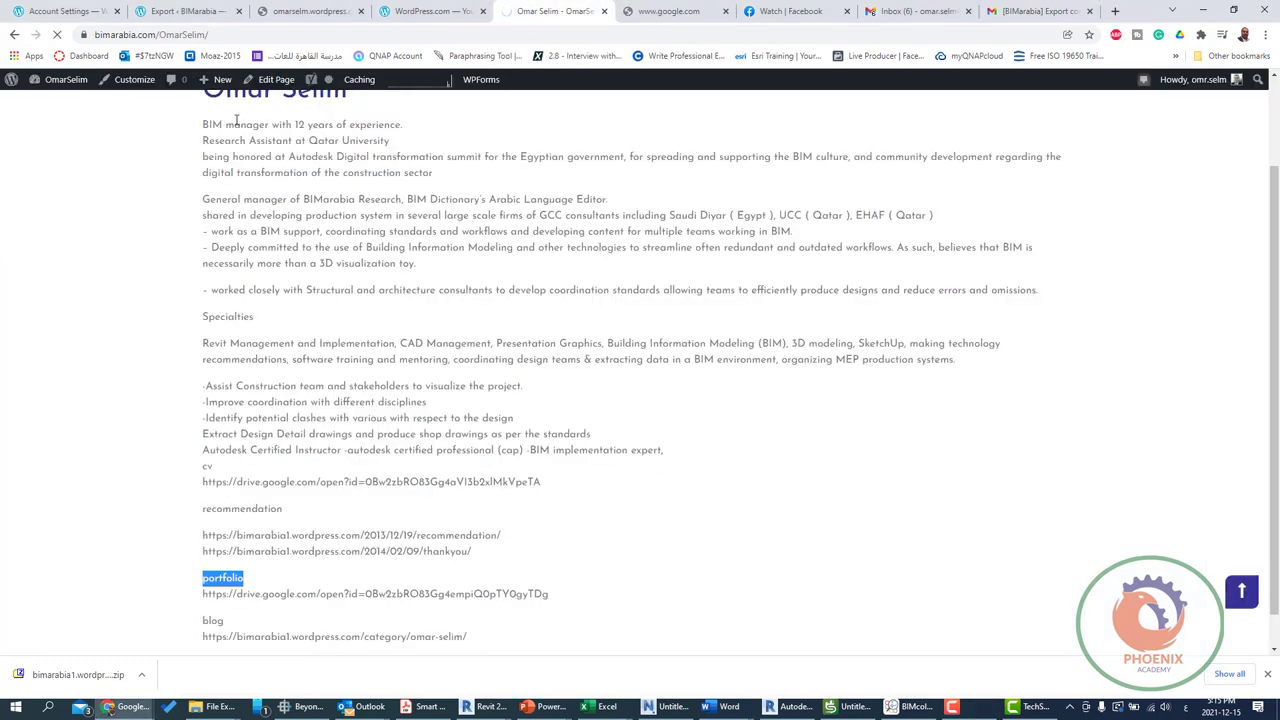
mouse_move(63, 79)
left_click(64, 104)
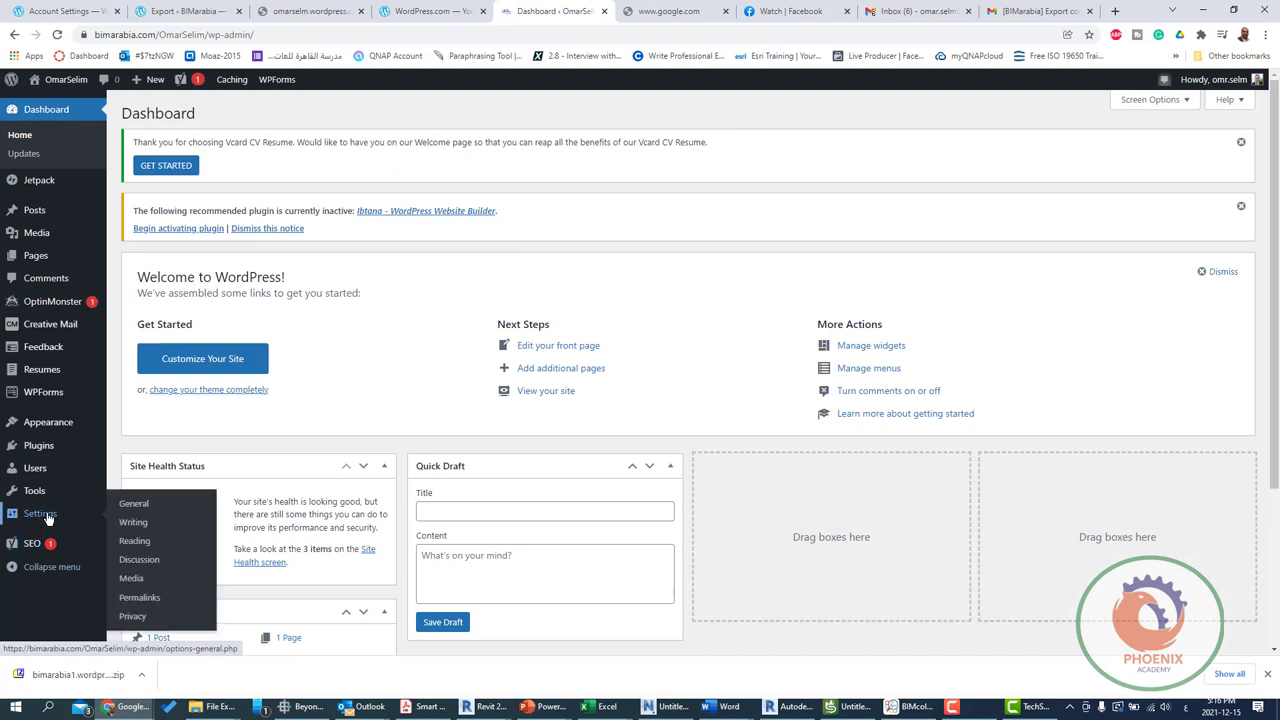
mouse_move(34, 490)
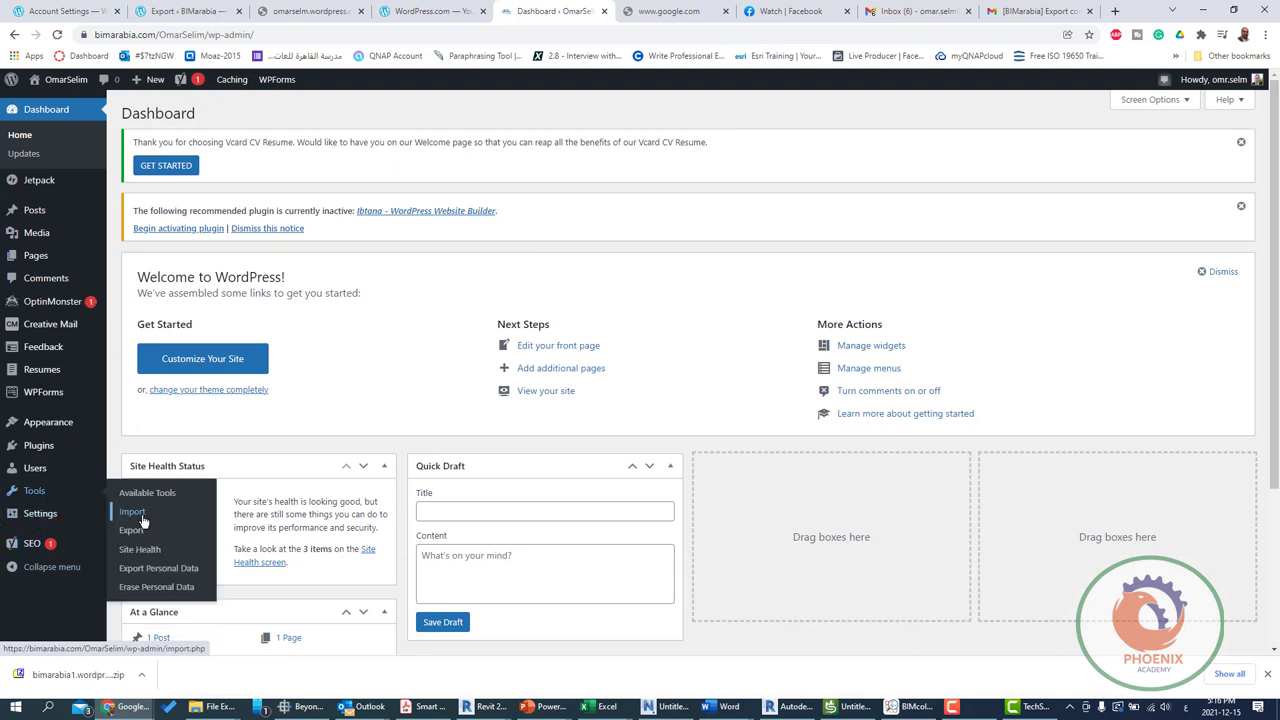
left_click(142, 519)
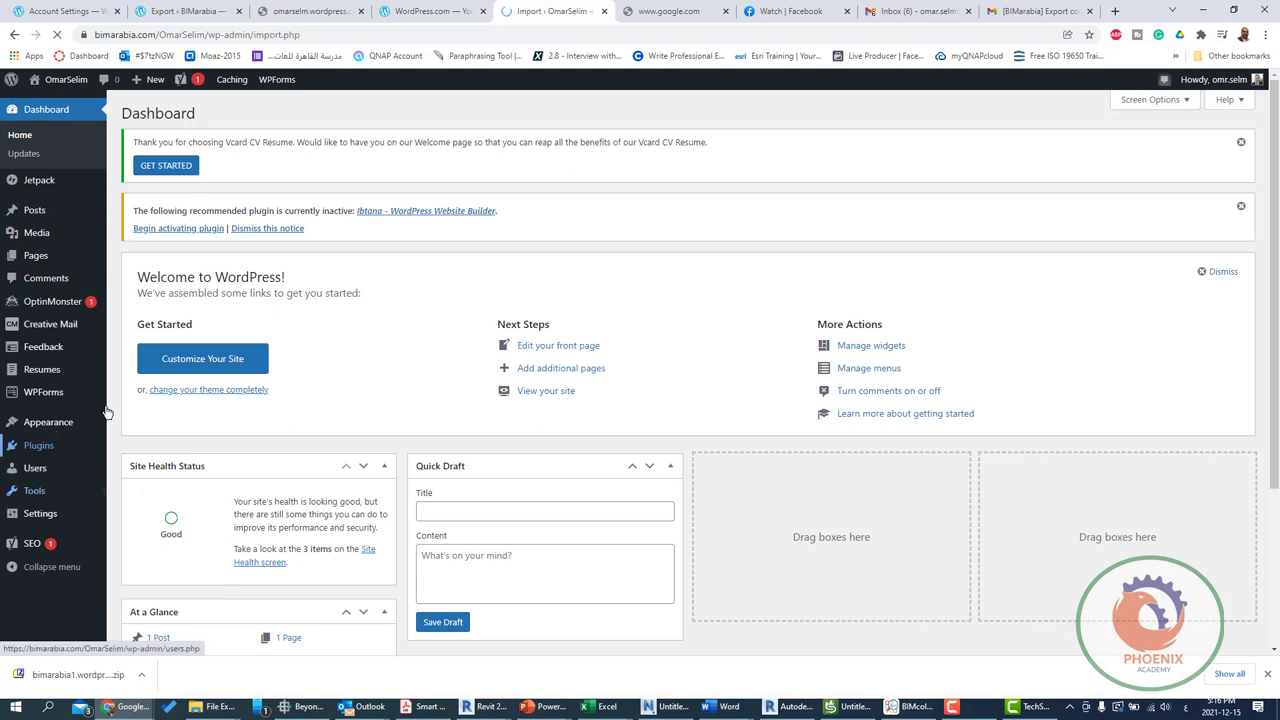
scroll(312, 414, "down", 1)
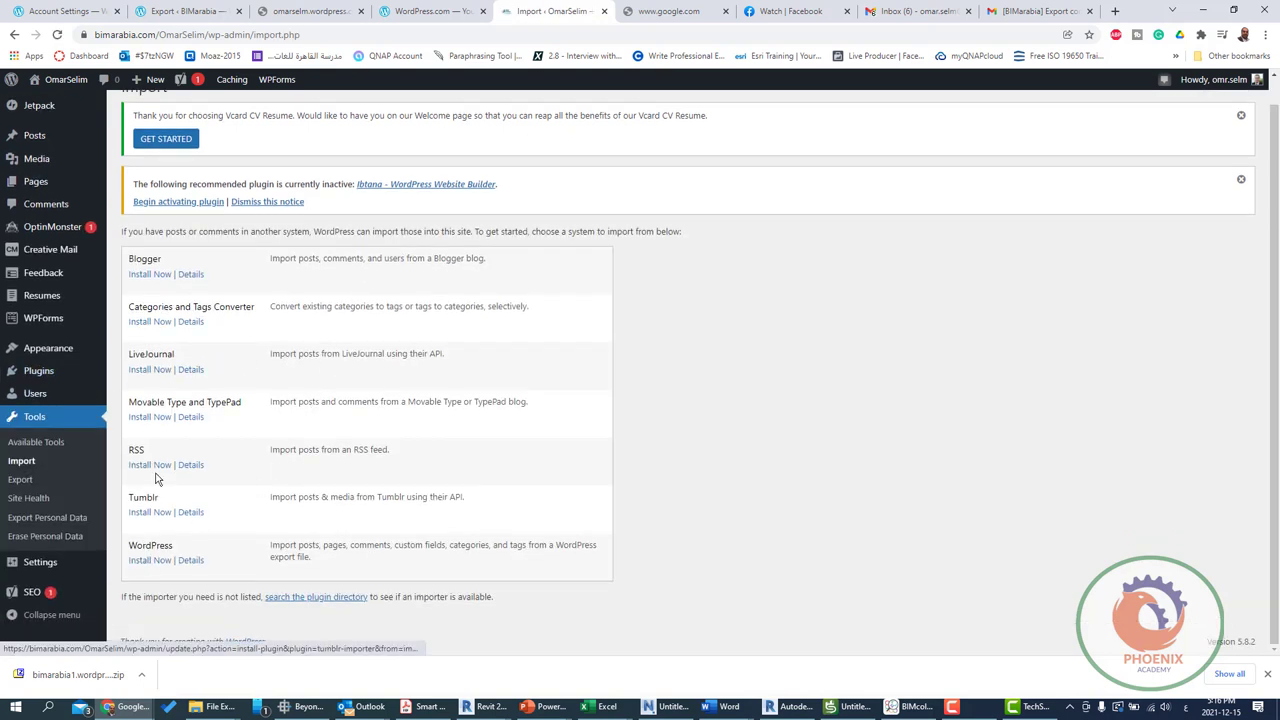
left_click(141, 564)
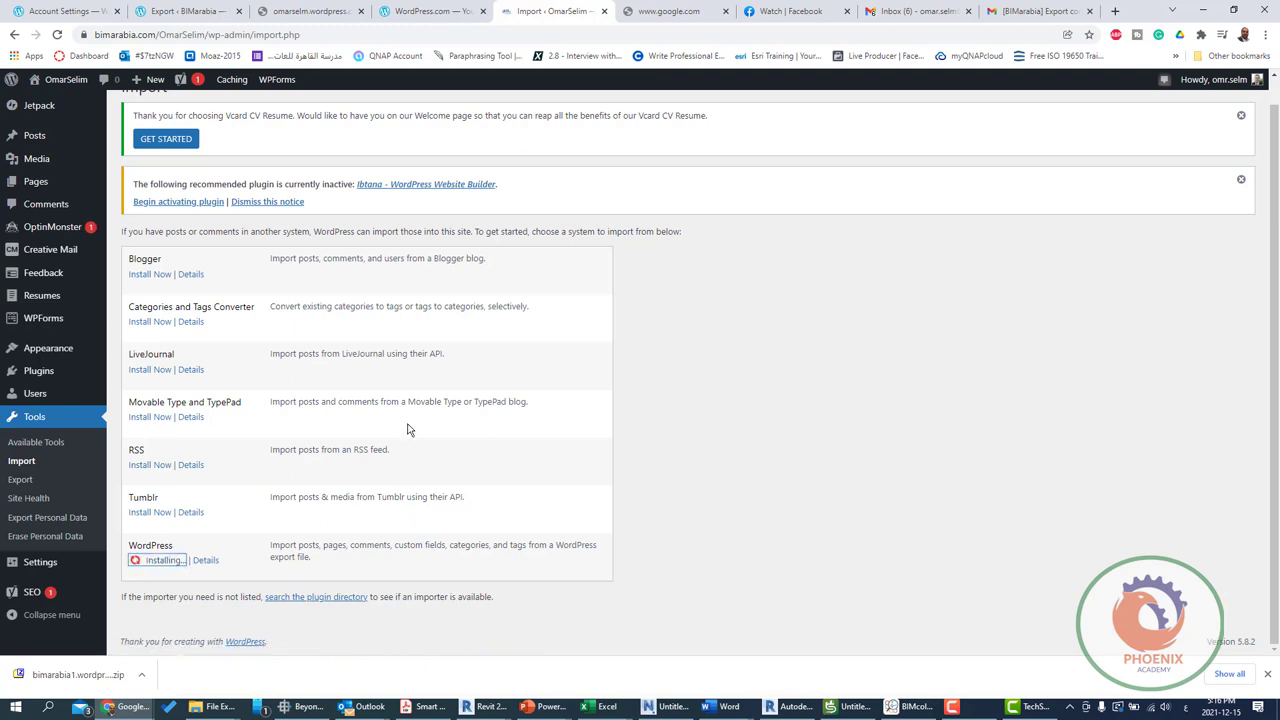
left_click(160, 597)
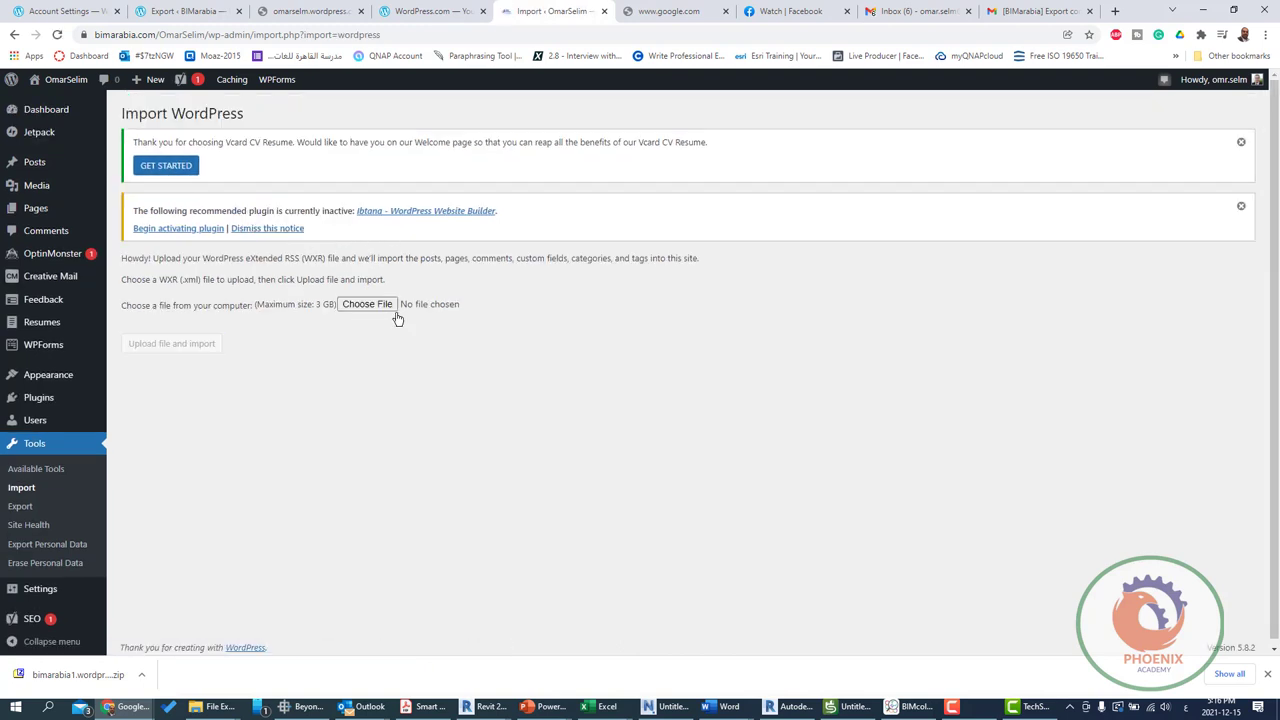
Step: In the file picker, extract the downloaded export zip in Downloads to its own folder with 7-Zip
left_click(389, 307)
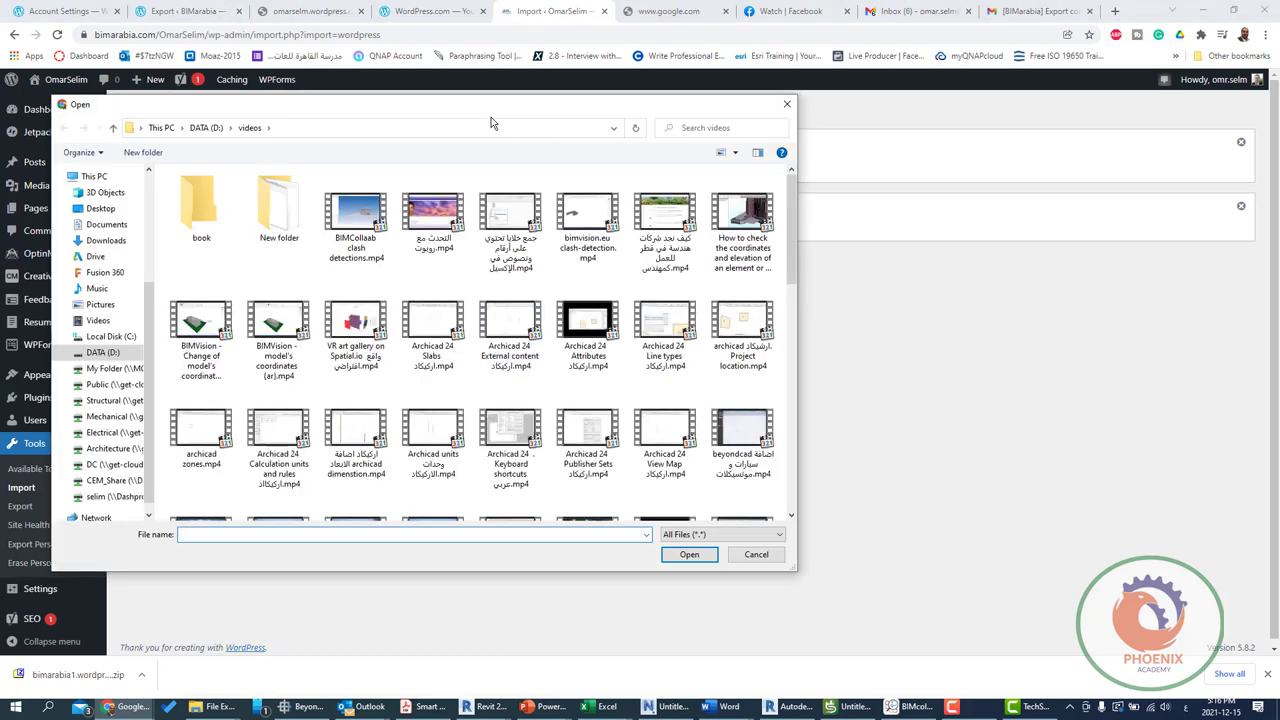
left_click_drag(491, 123, 519, 336)
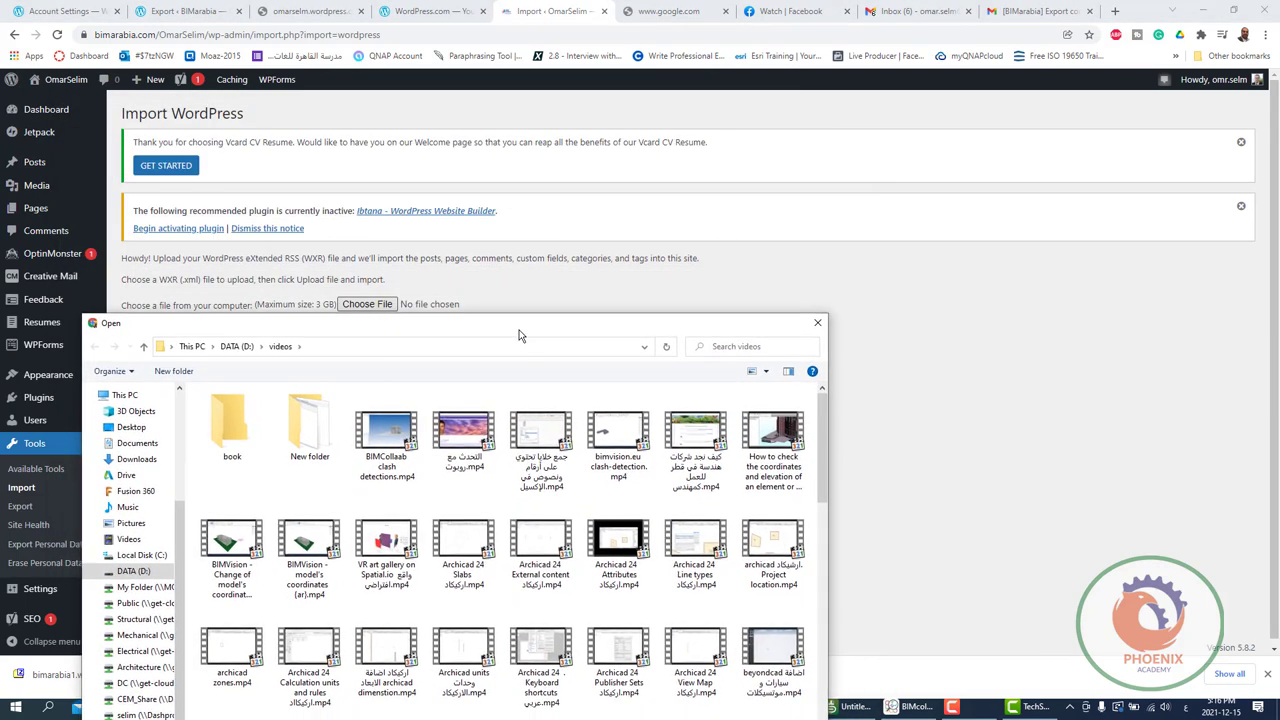
left_click_drag(349, 323, 349, 218)
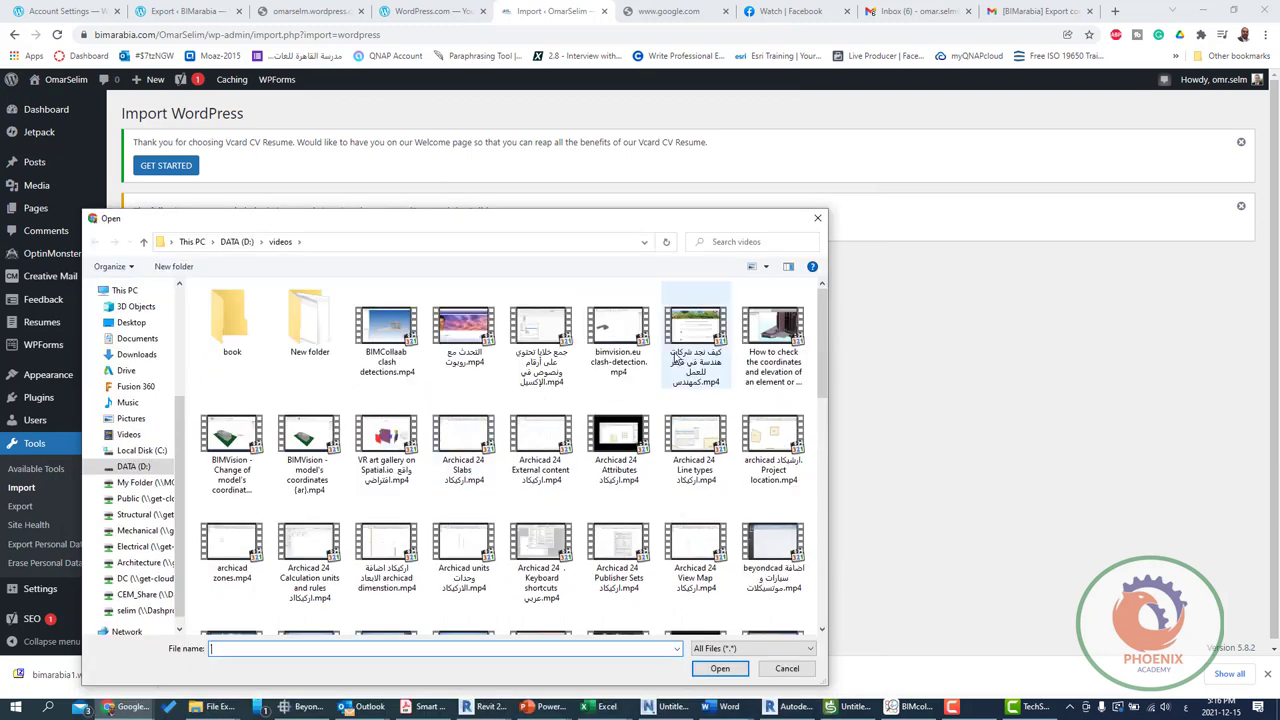
scroll(181, 335, "up", 4)
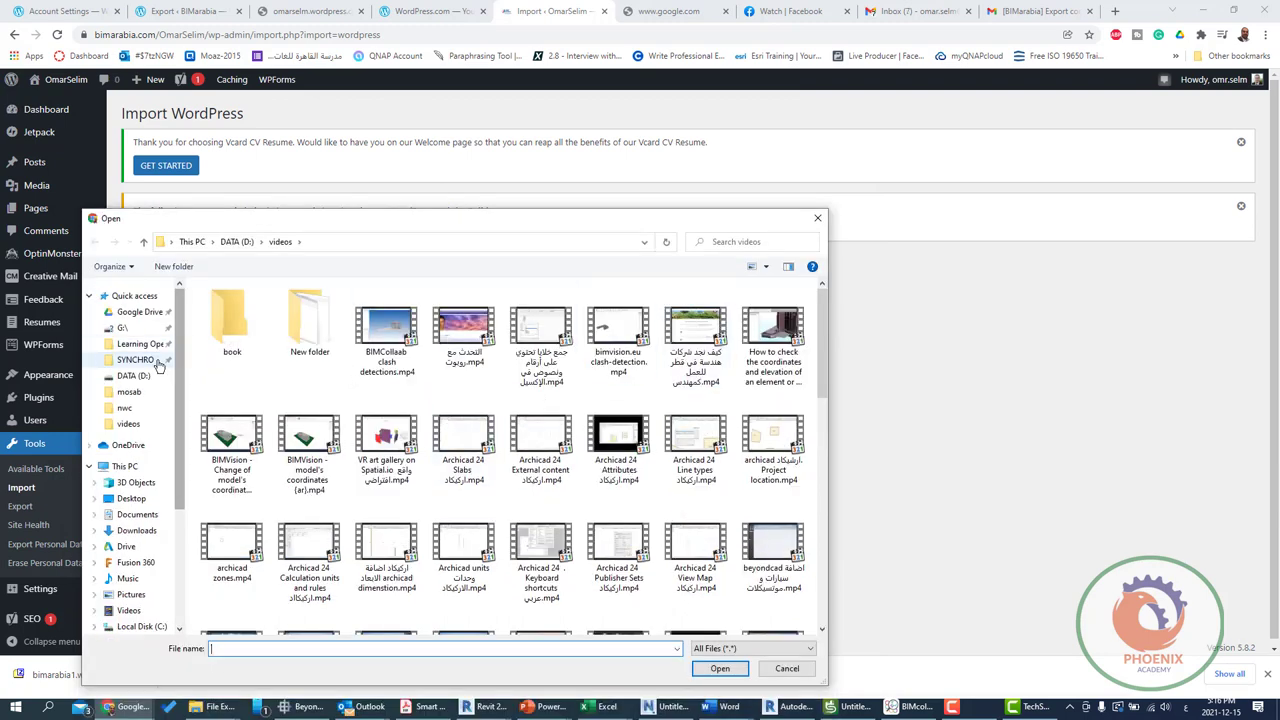
left_click(136, 530)
left_click(222, 335)
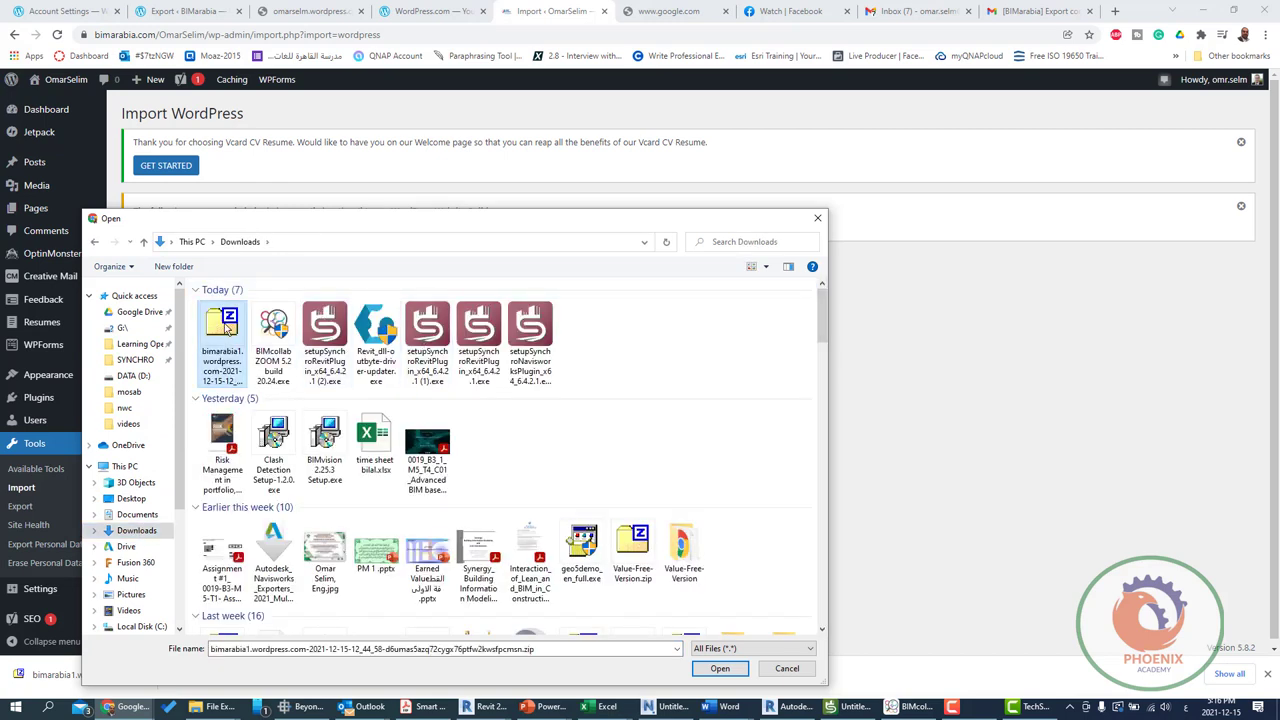
key("shift+F10")
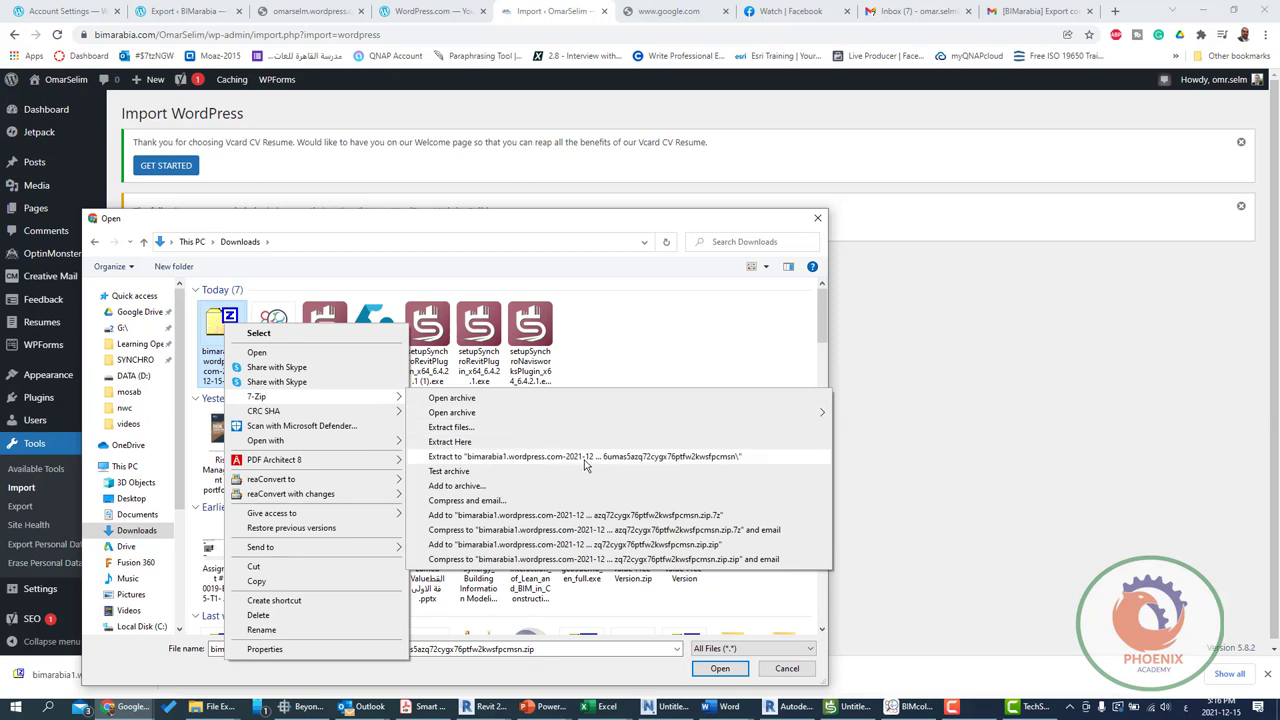
left_click(582, 458)
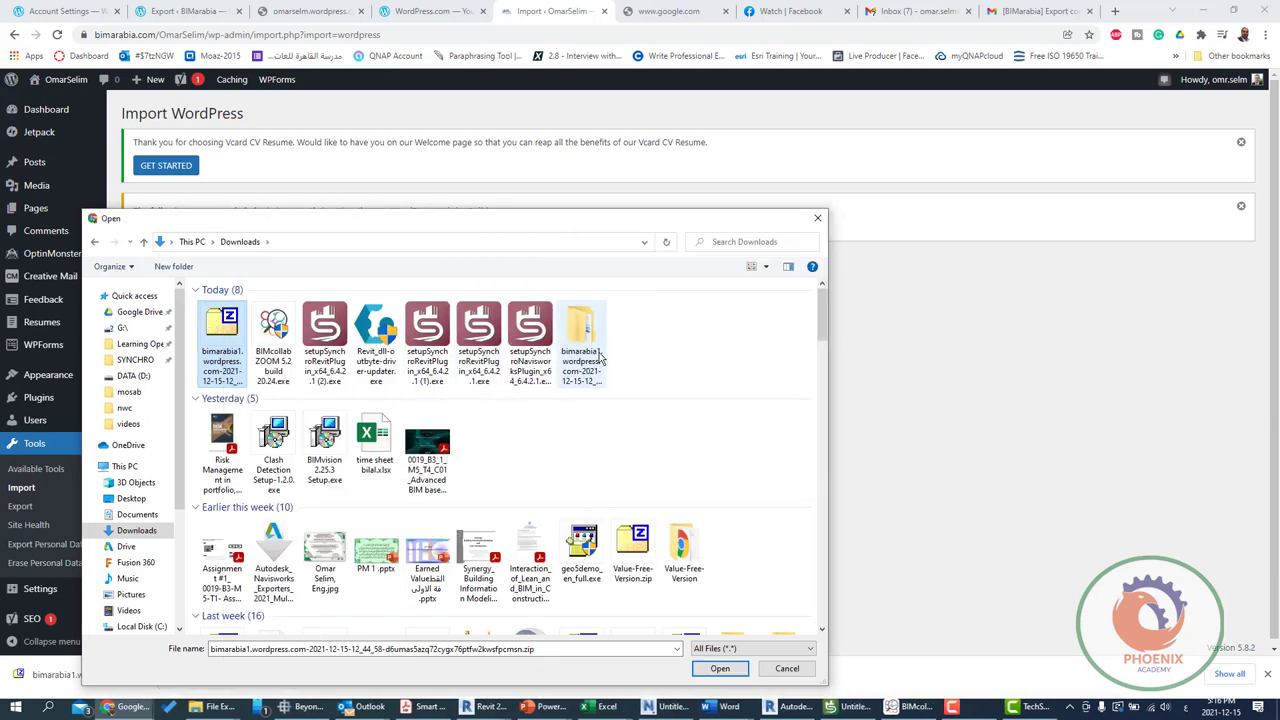
Step: Choose bimarabia.wordpress.2021-12-15.000.xml from the extracted folders as the import file
double_click(580, 340)
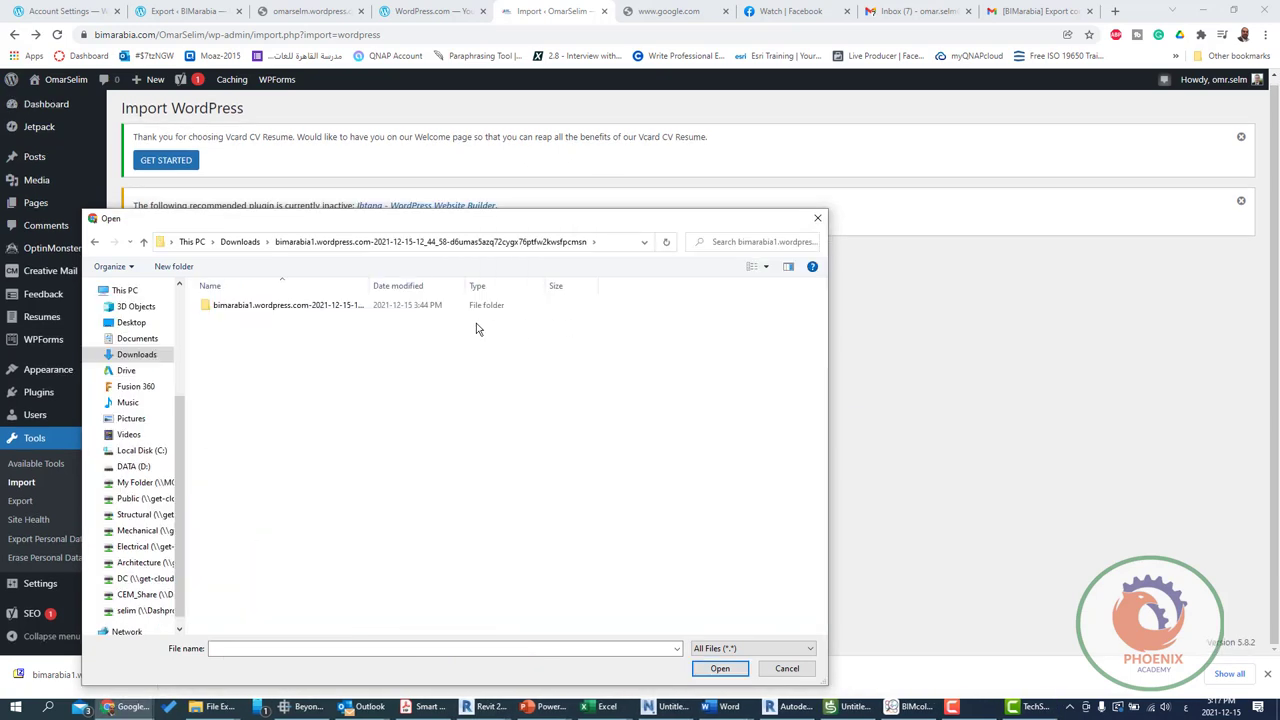
double_click(300, 305)
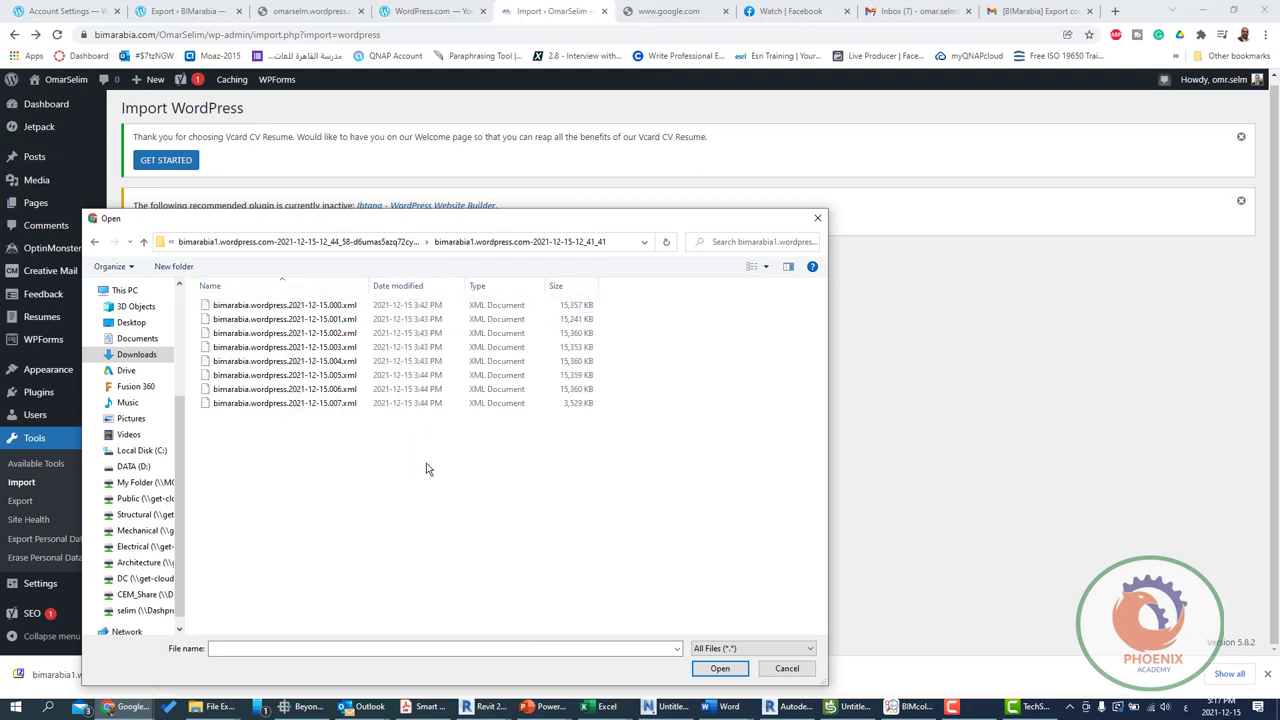
left_click(325, 305)
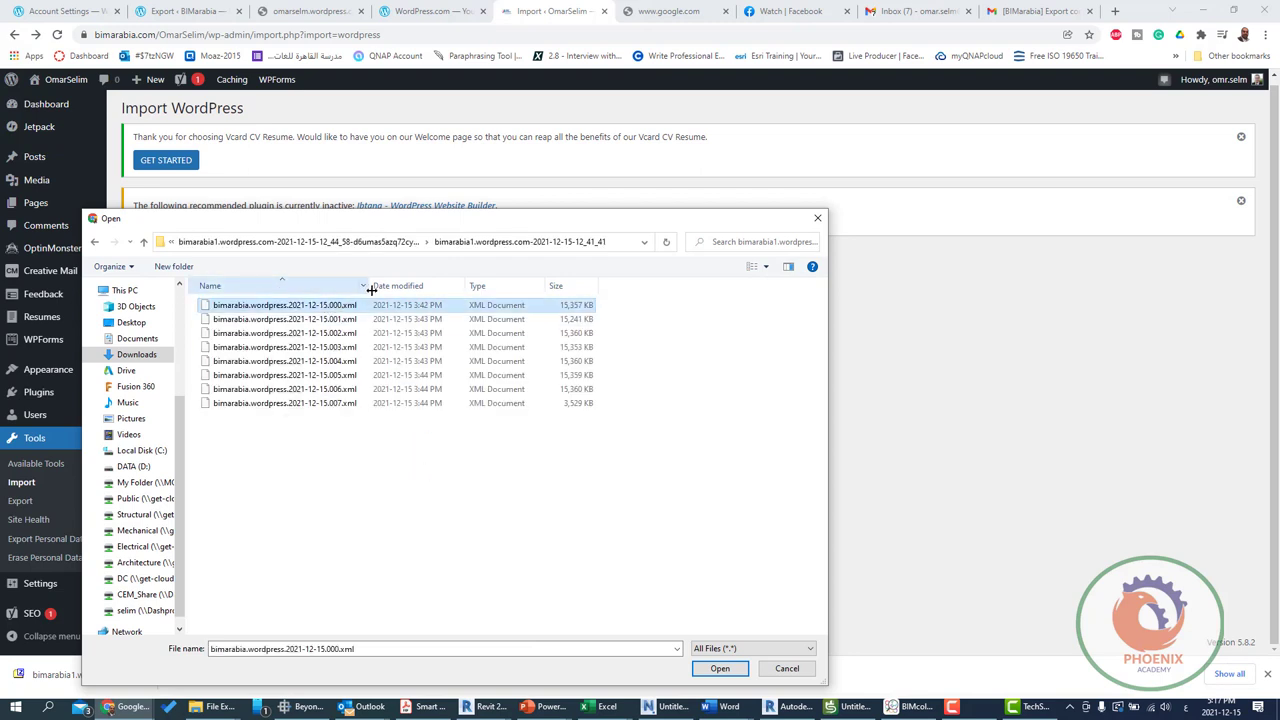
left_click_drag(373, 289, 448, 289)
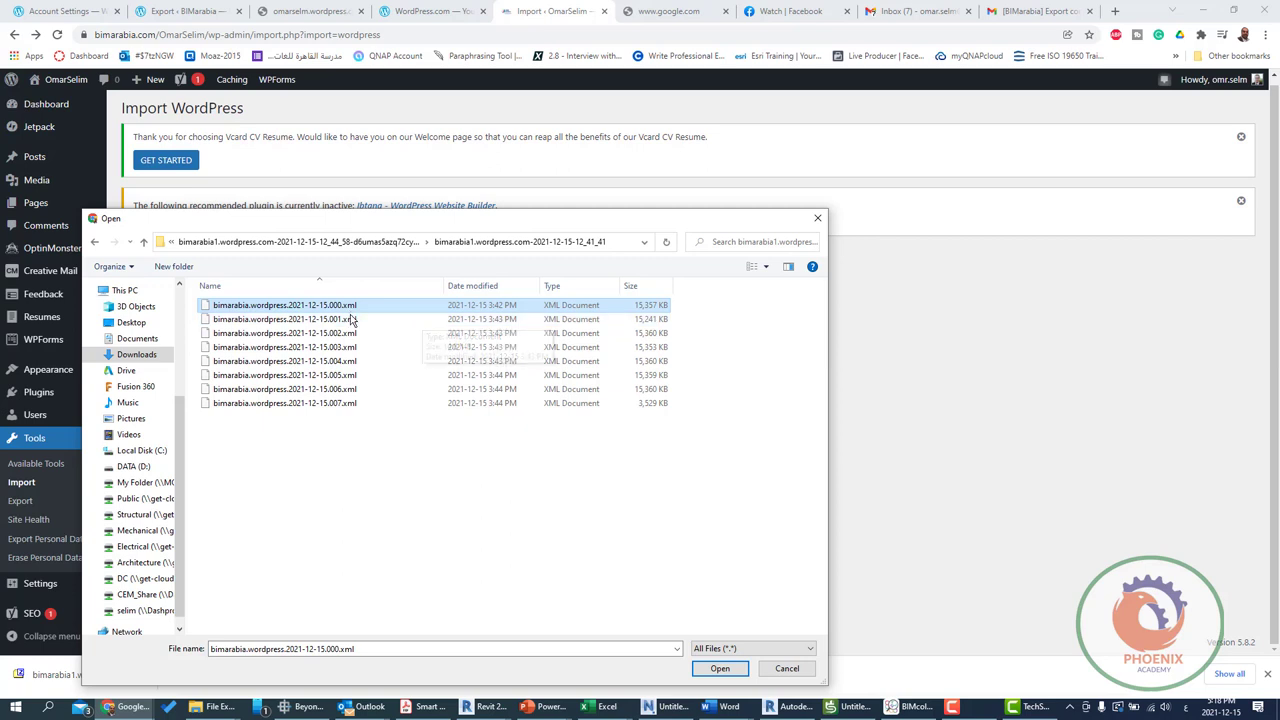
left_click(720, 669)
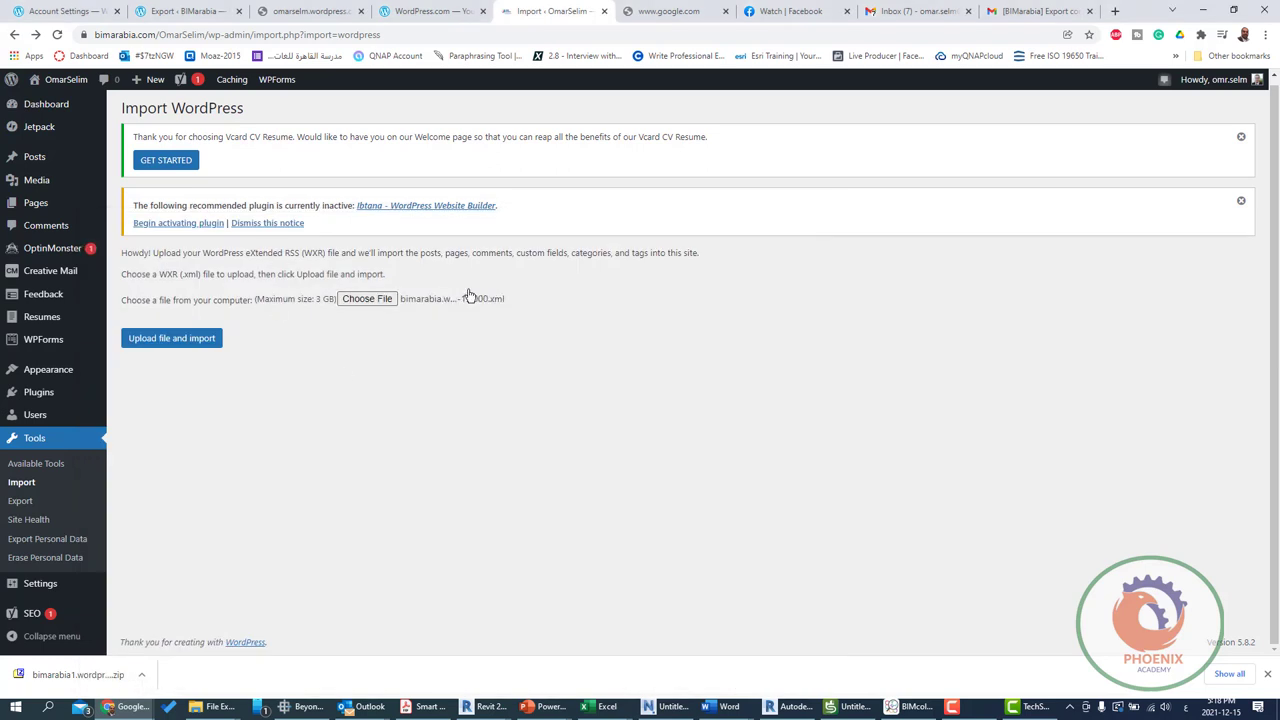
Step: Upload the XML, assign its posts to the existing user, enable attachment download, and submit
left_click(200, 340)
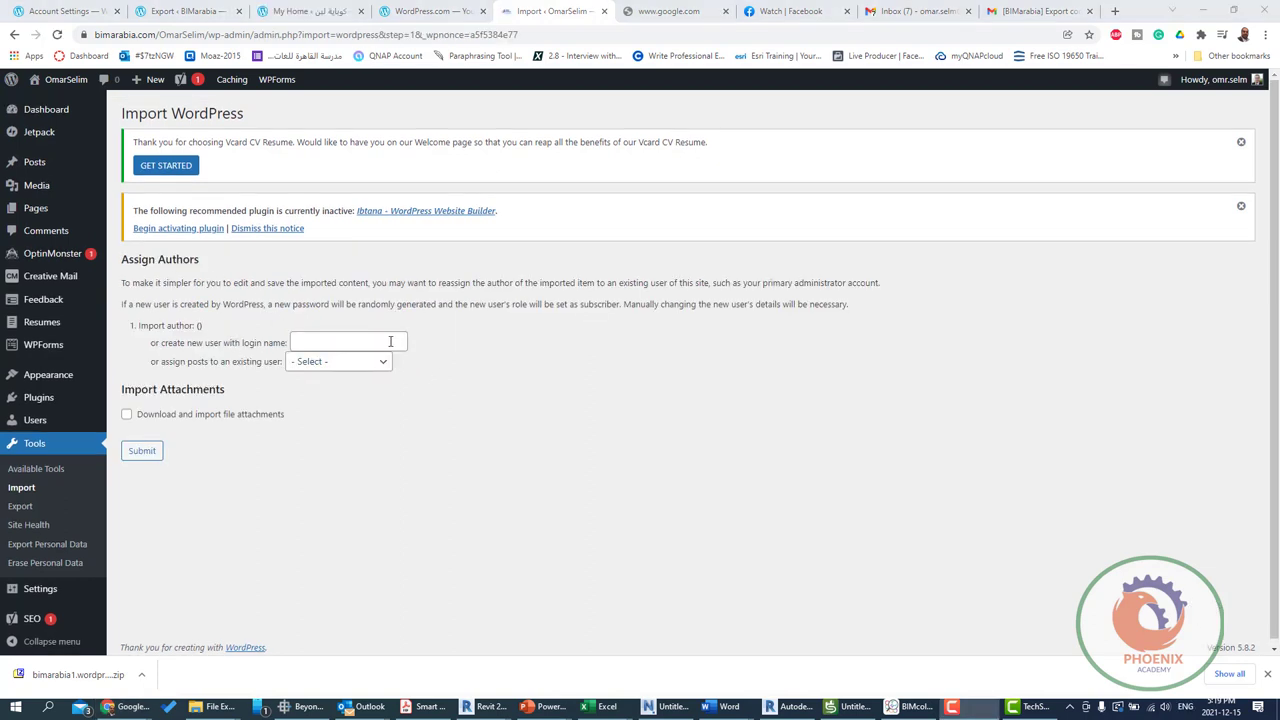
left_click(390, 341)
left_click(338, 361)
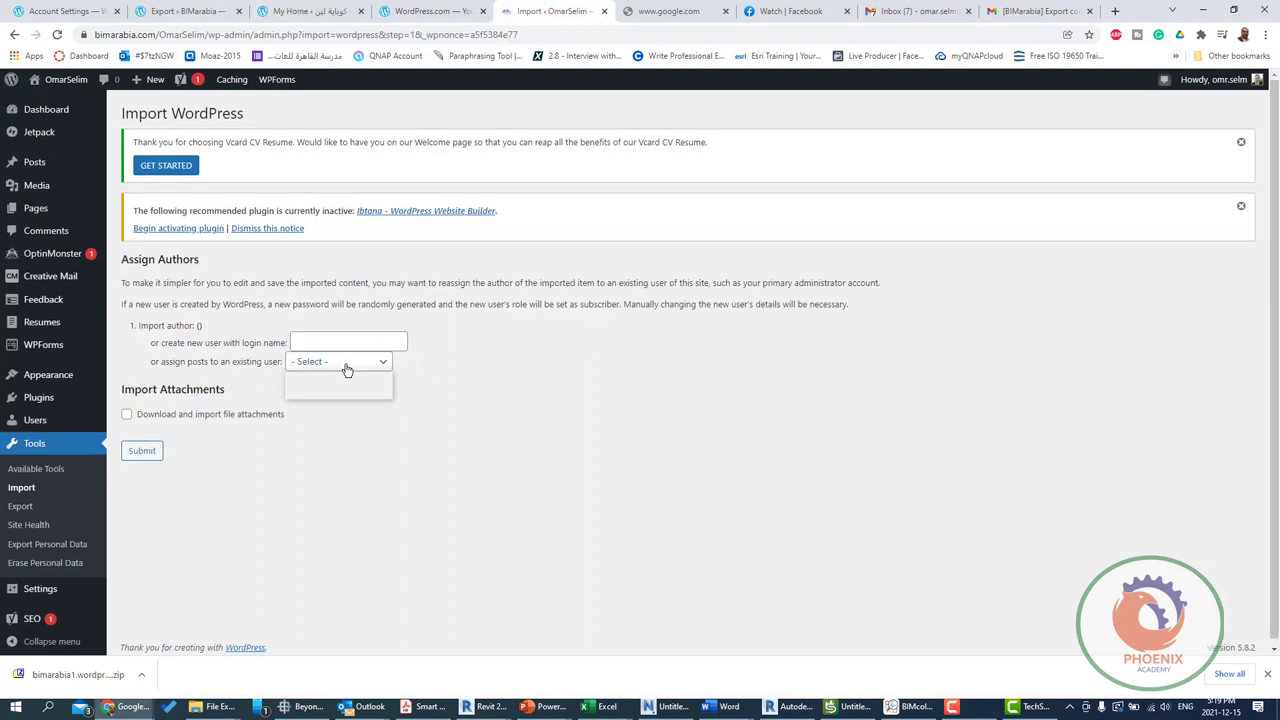
left_click(338, 394)
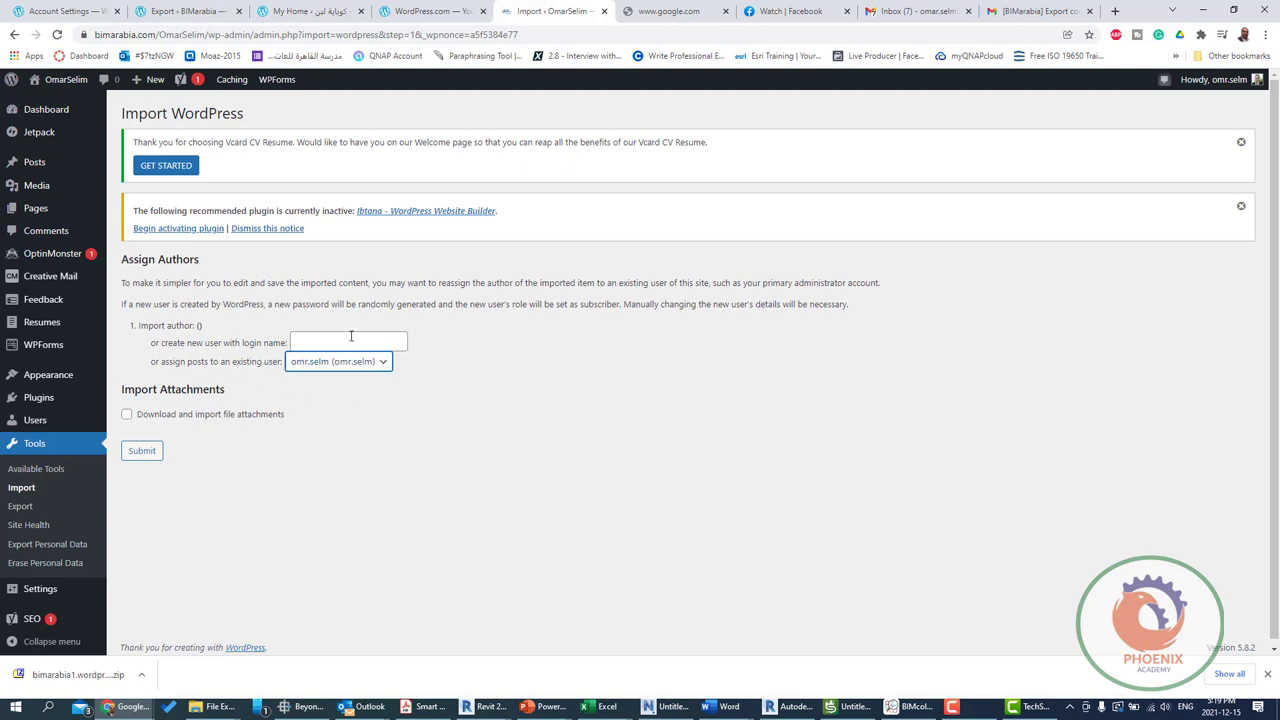
left_click(170, 420)
left_click(146, 454)
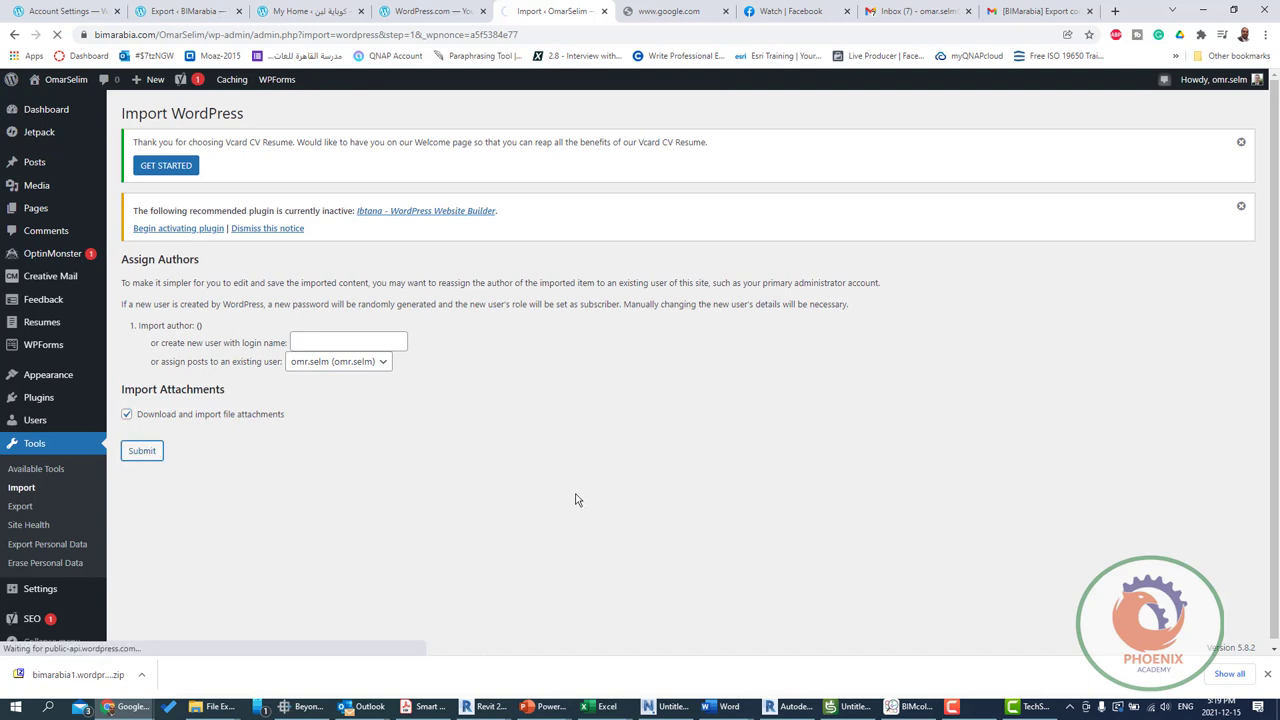